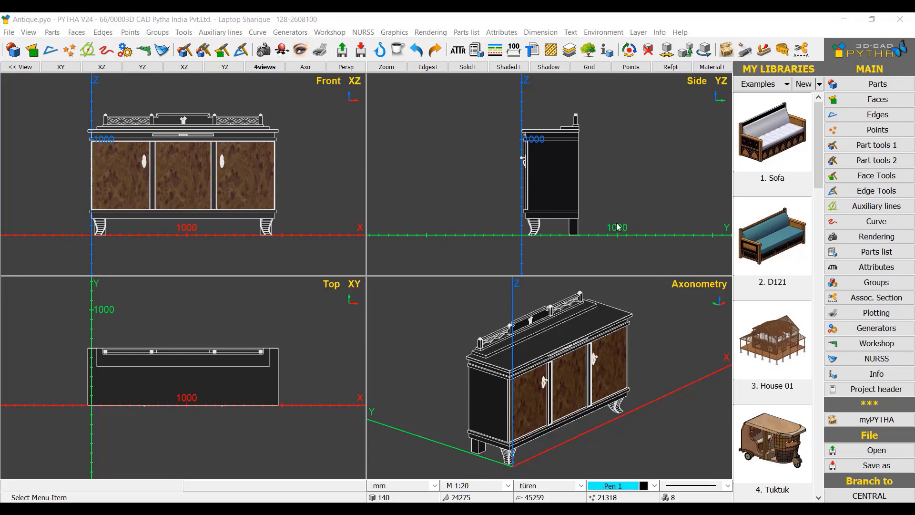
Show the cabinet in a full axonometric view and enable live sections in the general settings.
click(308, 68)
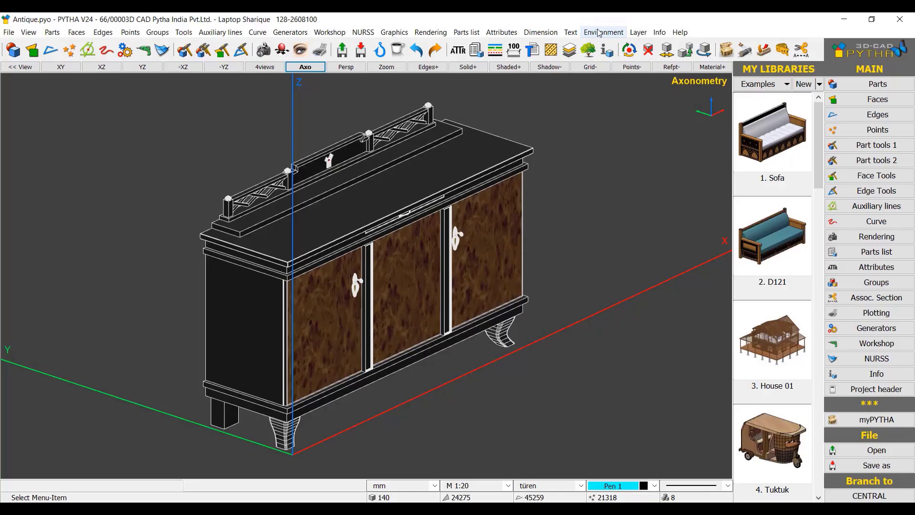
click(600, 32)
click(603, 135)
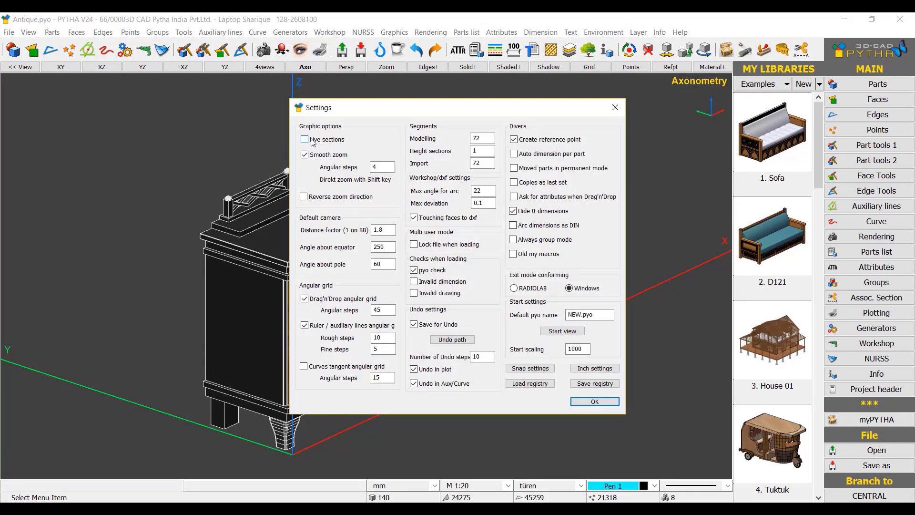
click(312, 141)
click(594, 401)
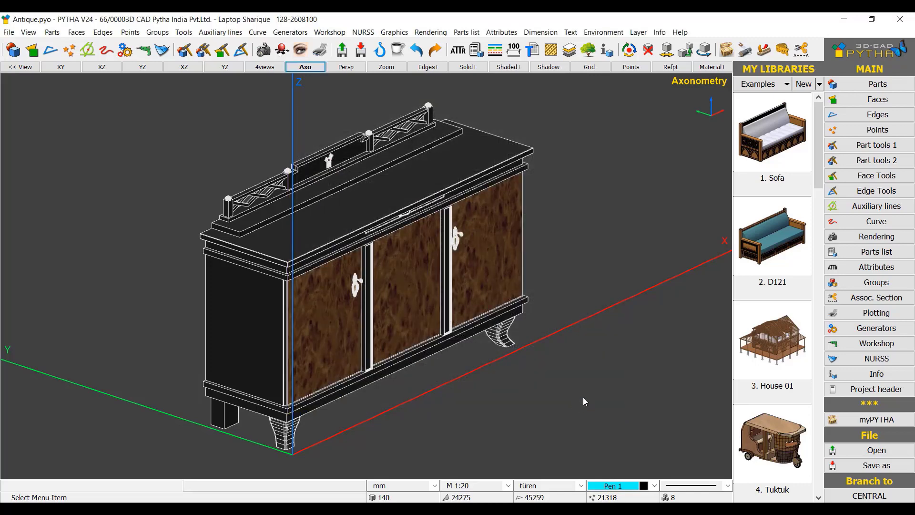
Start a new associative section in the front XZ view with all parts of the cabinet selected.
click(888, 163)
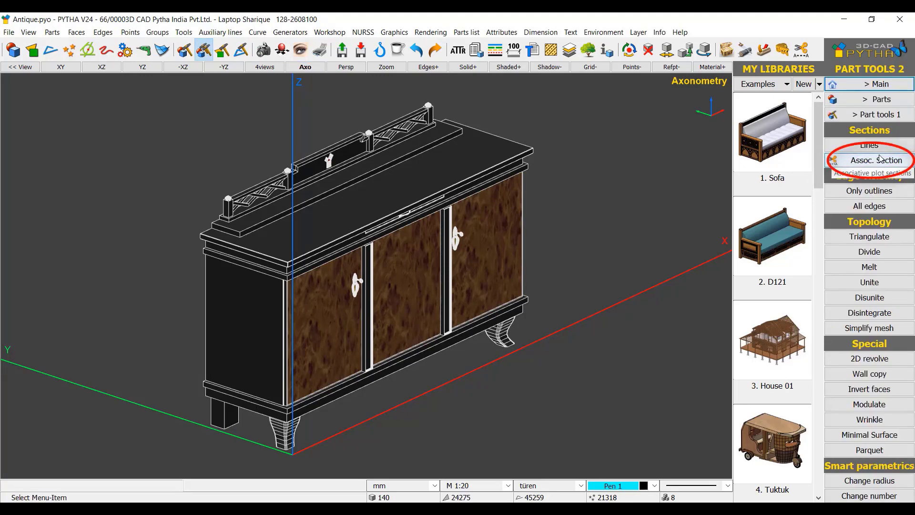
click(892, 164)
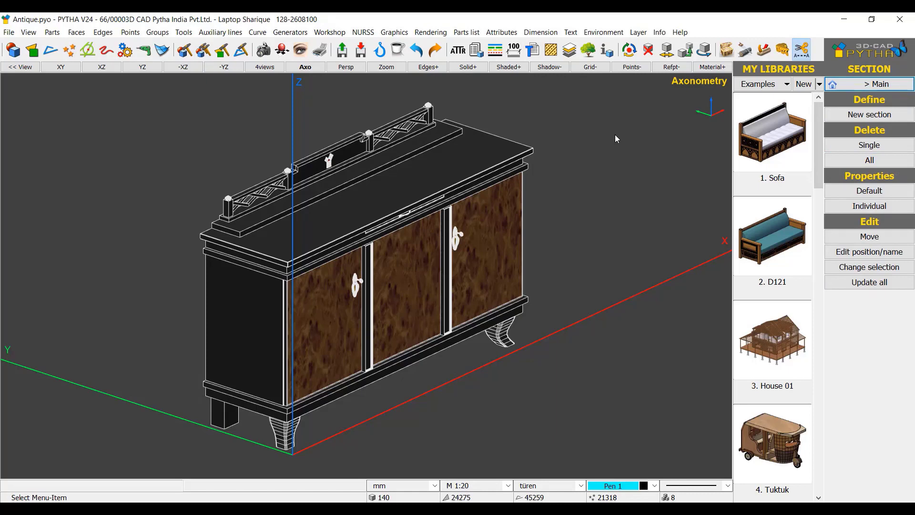
click(102, 68)
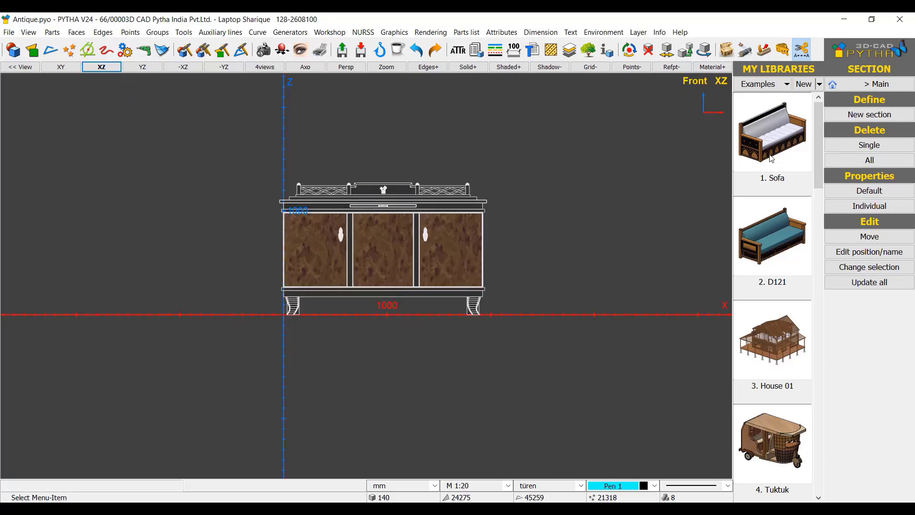
click(869, 114)
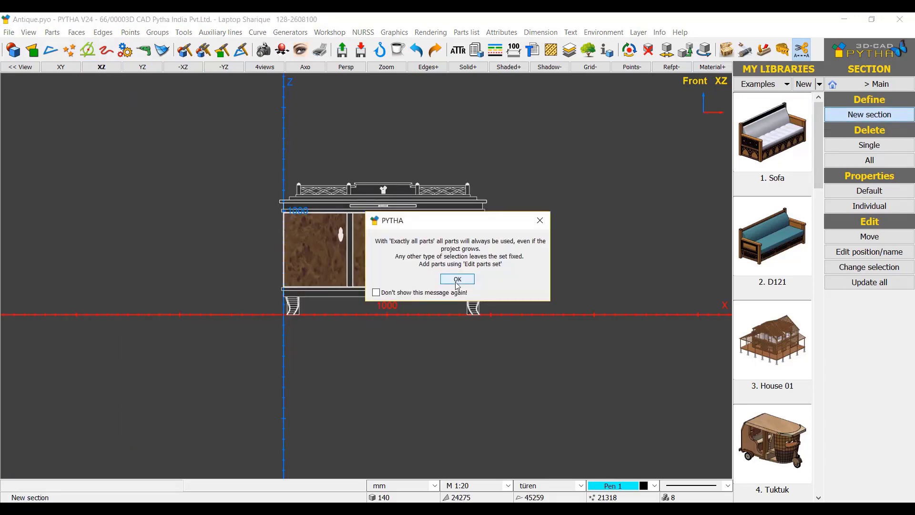
click(456, 283)
drag(529, 370, 267, 171)
key(Return)
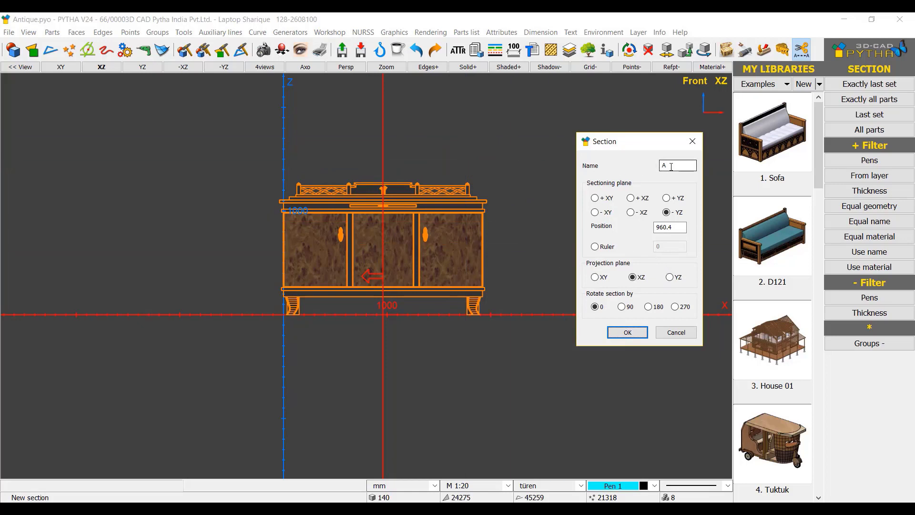
Create section A on the -XY plane at position about 792 mm and move its drawing directly below the cabinet.
click(594, 200)
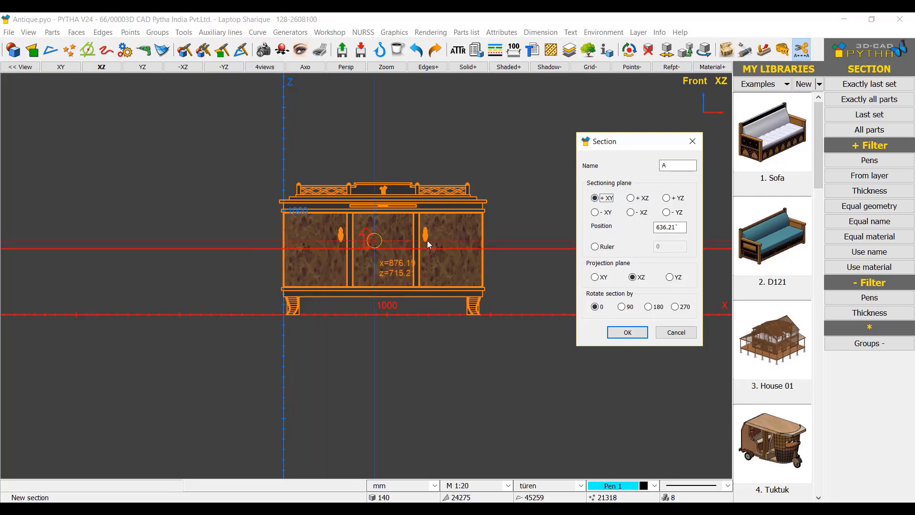
click(335, 235)
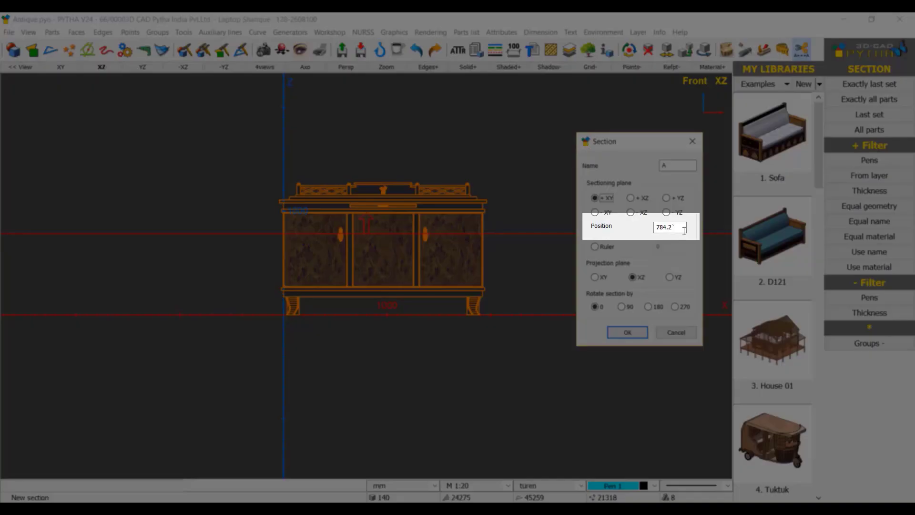
drag(684, 230, 649, 230)
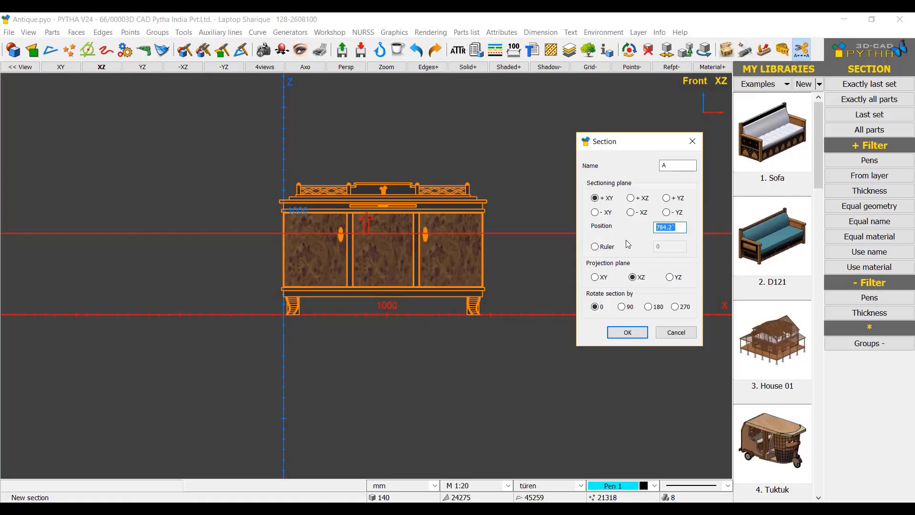
click(606, 247)
click(427, 232)
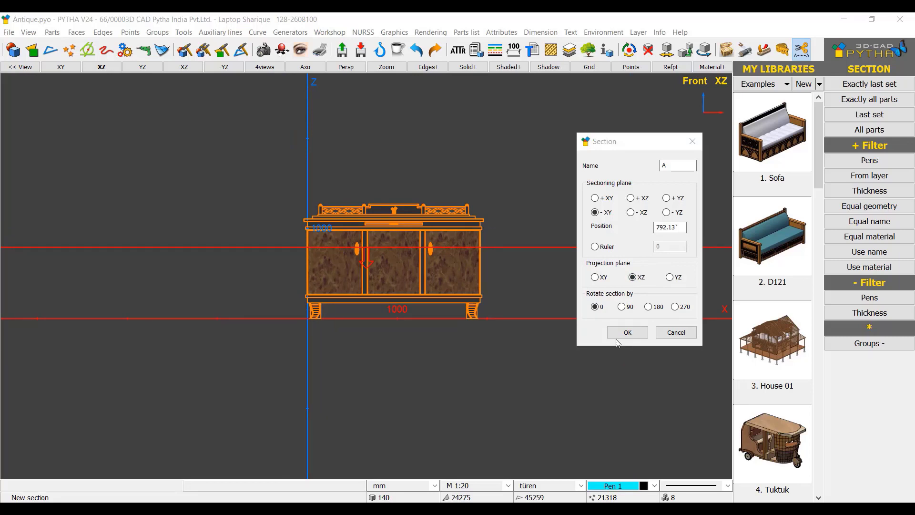
click(624, 332)
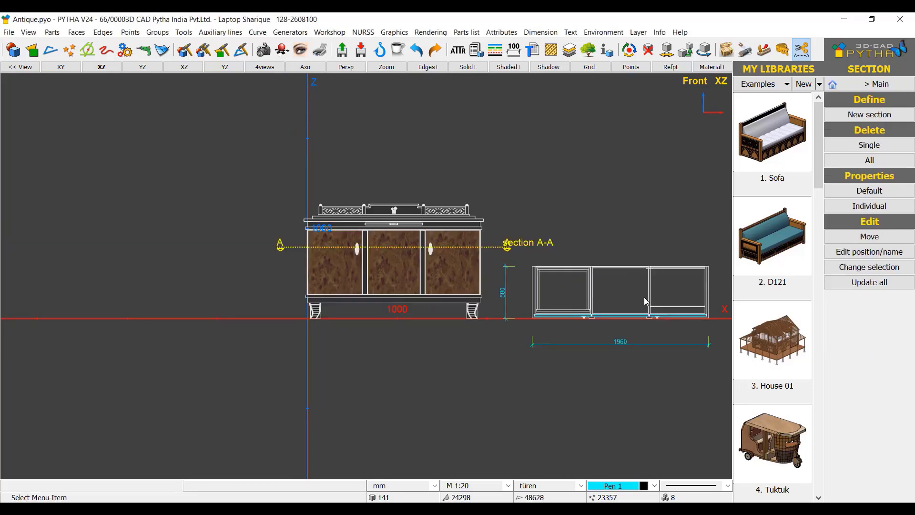
click(871, 237)
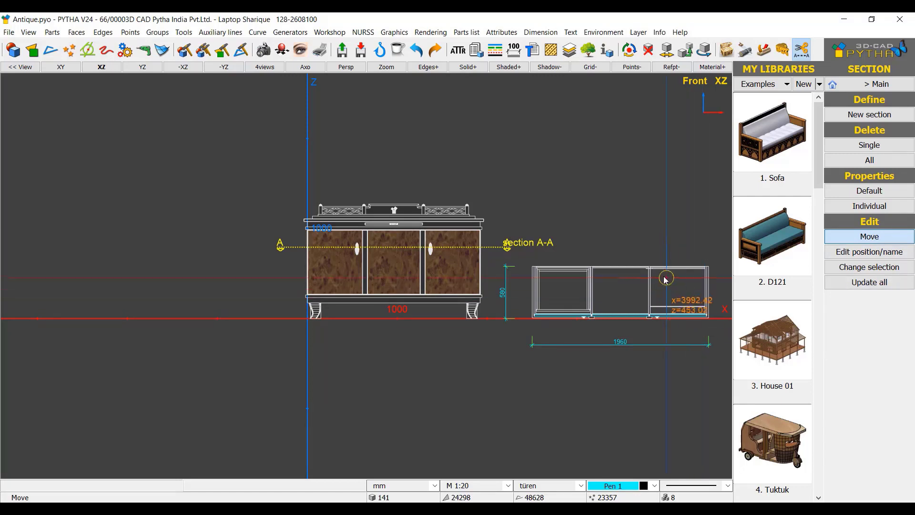
drag(670, 270, 447, 395)
Create section B of the whole cabinet on the +YZ plane, cutting through the middle door right of its centre.
click(870, 115)
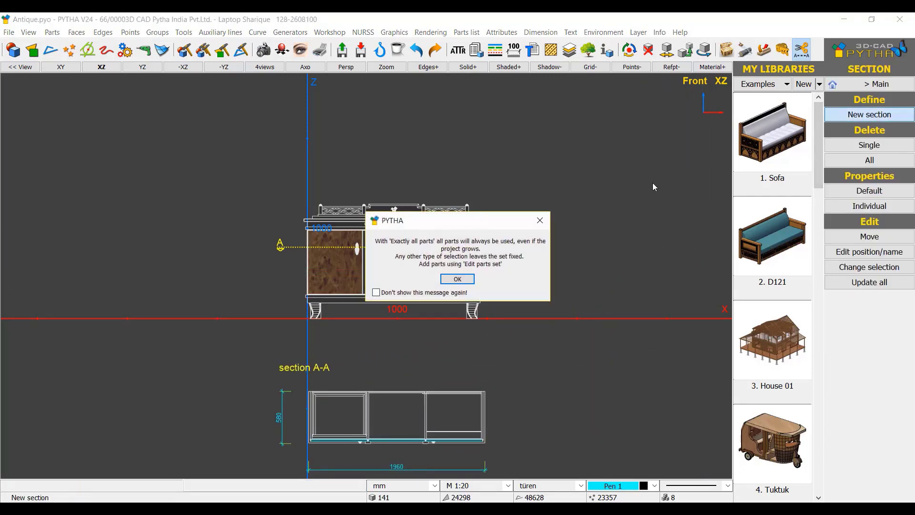
click(457, 279)
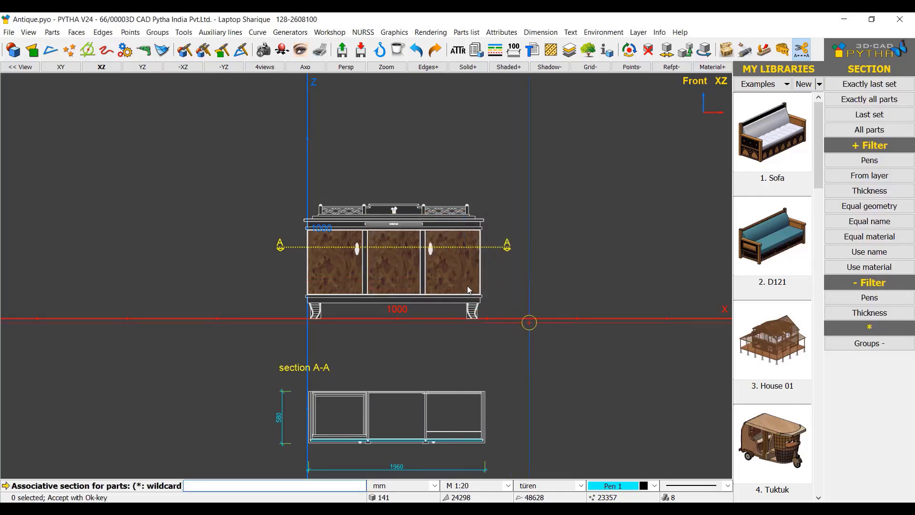
click(221, 163)
click(498, 189)
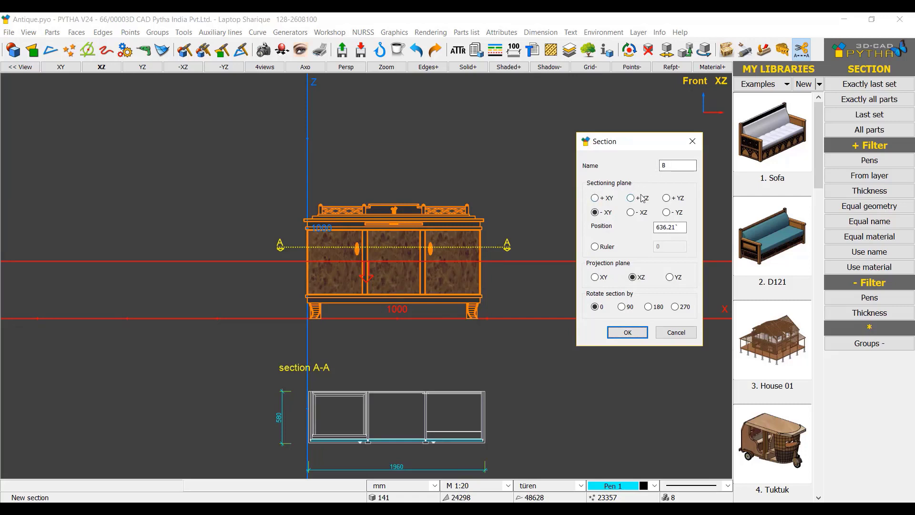
click(666, 201)
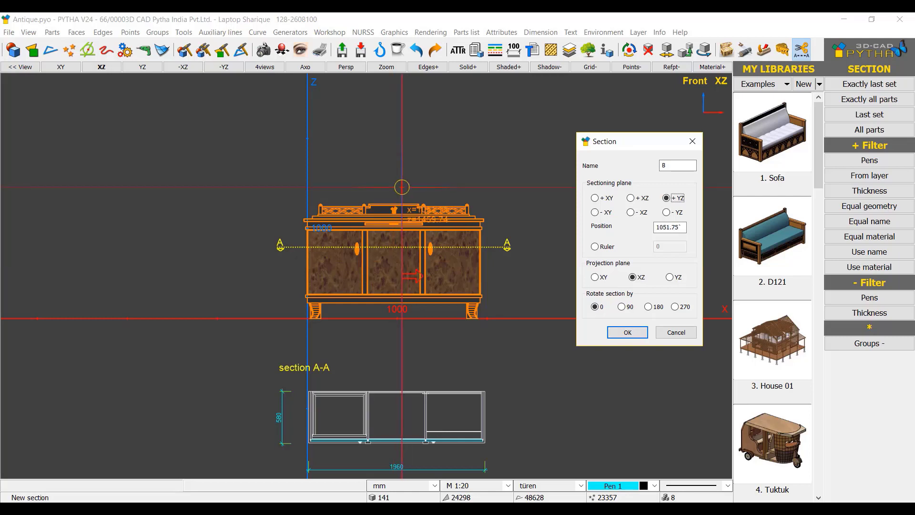
click(628, 334)
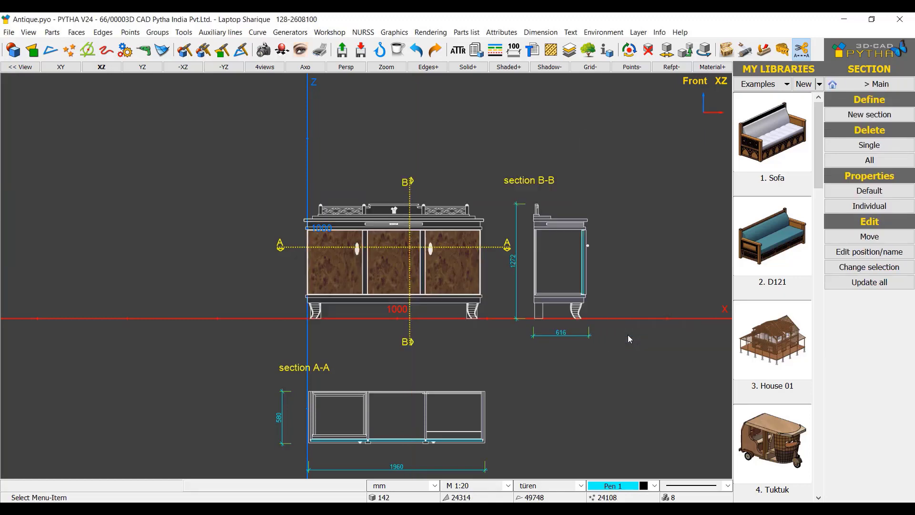
Move the section B-B drawing horizontally a little farther away from the cabinet's right side.
right_click(562, 139)
click(567, 169)
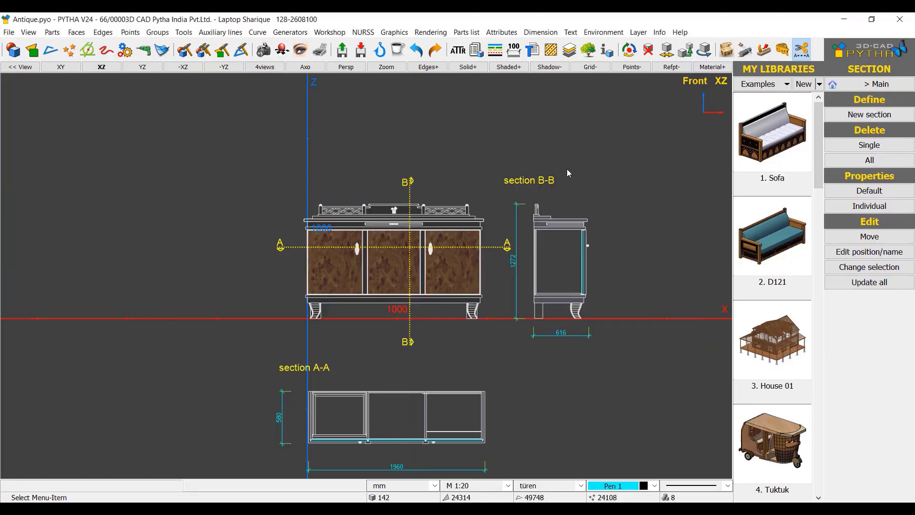
right_click(553, 227)
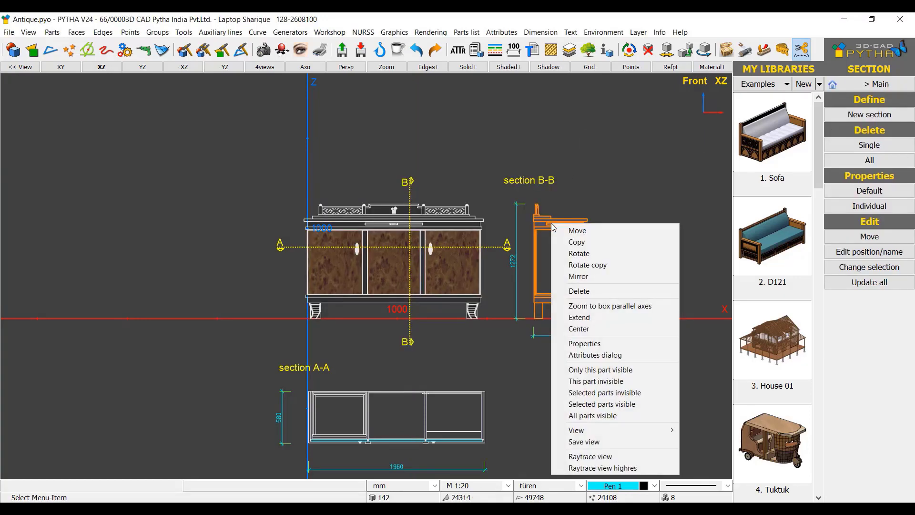
click(577, 231)
drag(586, 265, 634, 265)
Create section C of the whole cabinet on the -YZ plane at position about 787 mm.
click(873, 113)
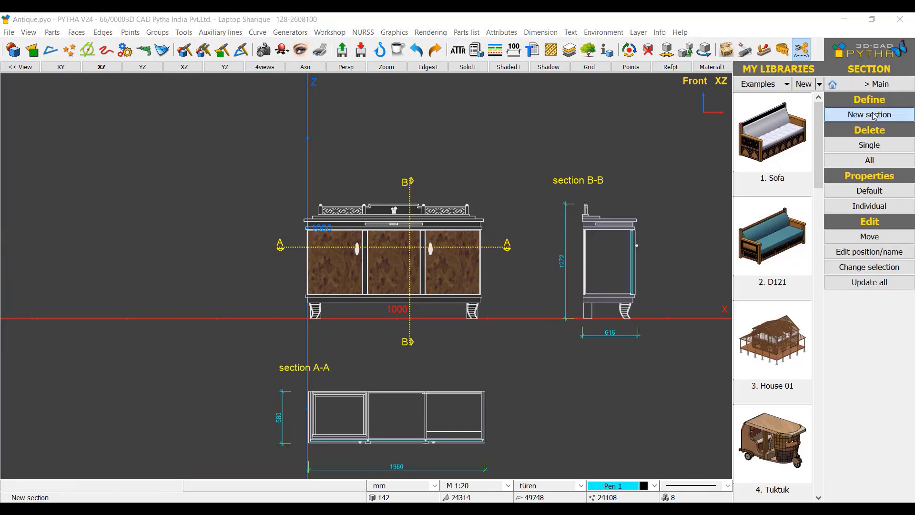
click(466, 279)
drag(497, 330, 242, 130)
right_click(272, 139)
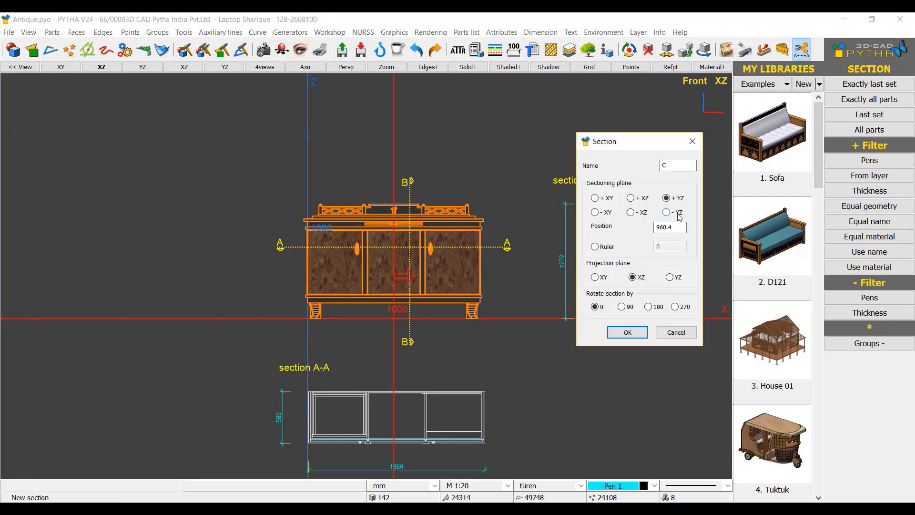
click(679, 215)
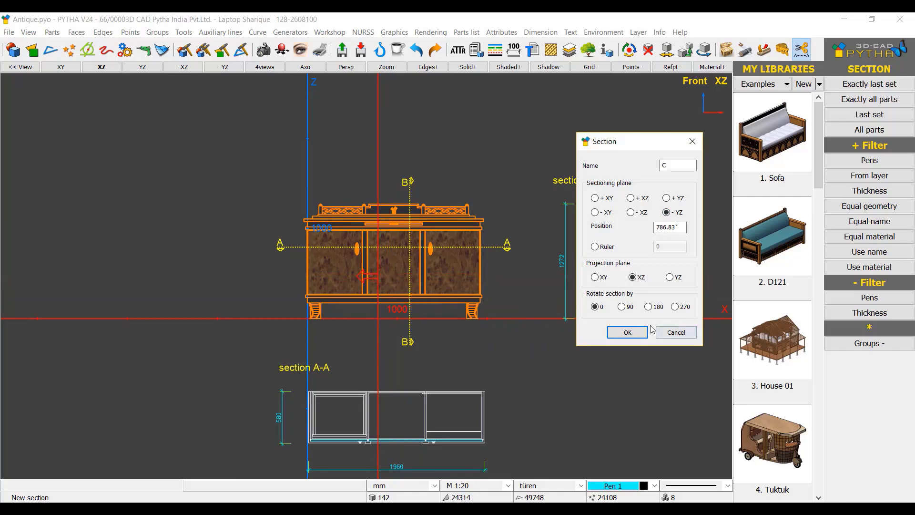
click(629, 333)
Move the section C-C drawing horizontally to the left side of the cabinet.
right_click(705, 286)
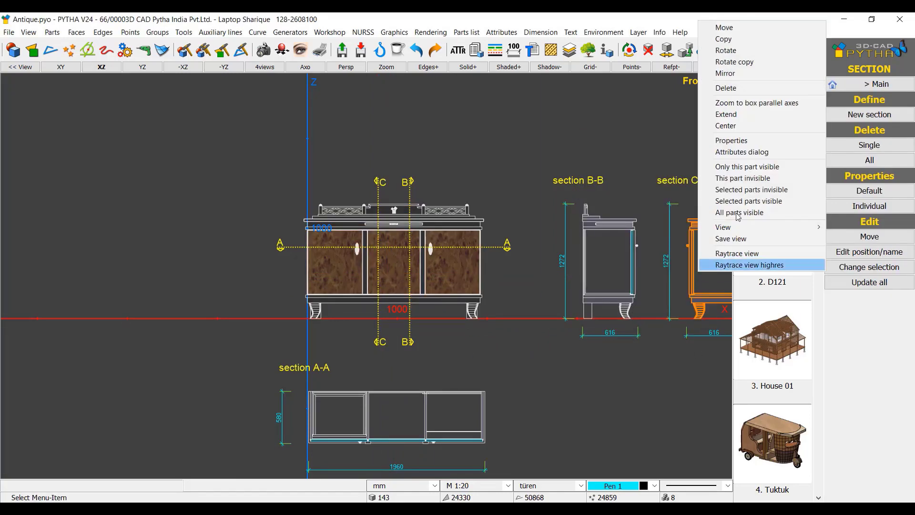
click(743, 27)
drag(714, 261, 197, 260)
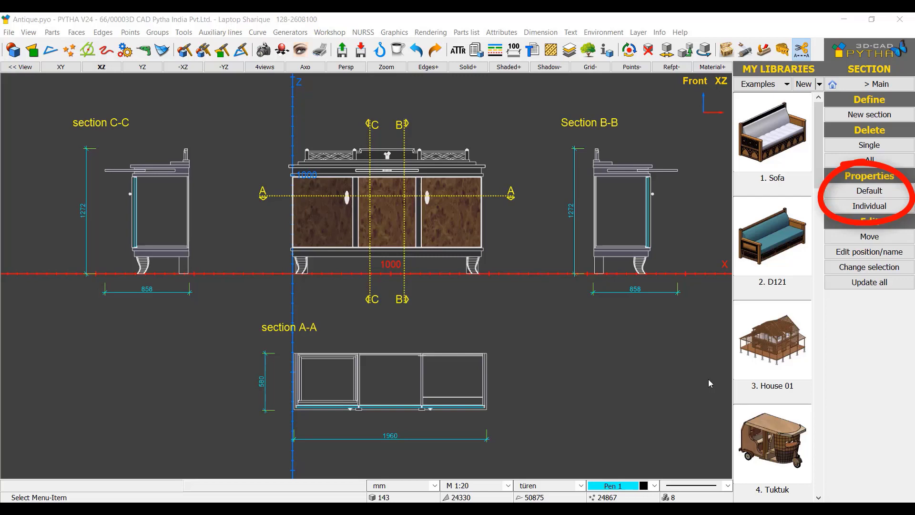
Change the title text of section B-B to "Section" in its individual properties.
click(861, 209)
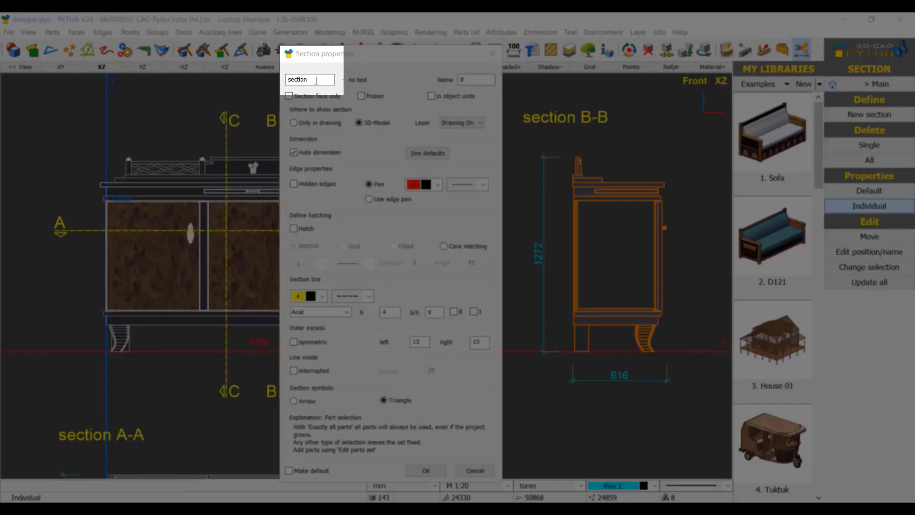
text(Section)
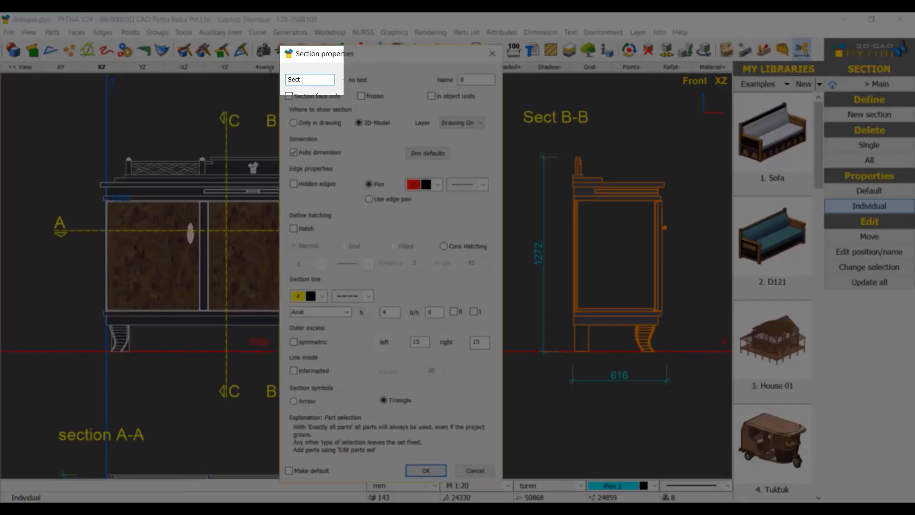
Try the Section face only and frozen options on section B-B.
click(306, 97)
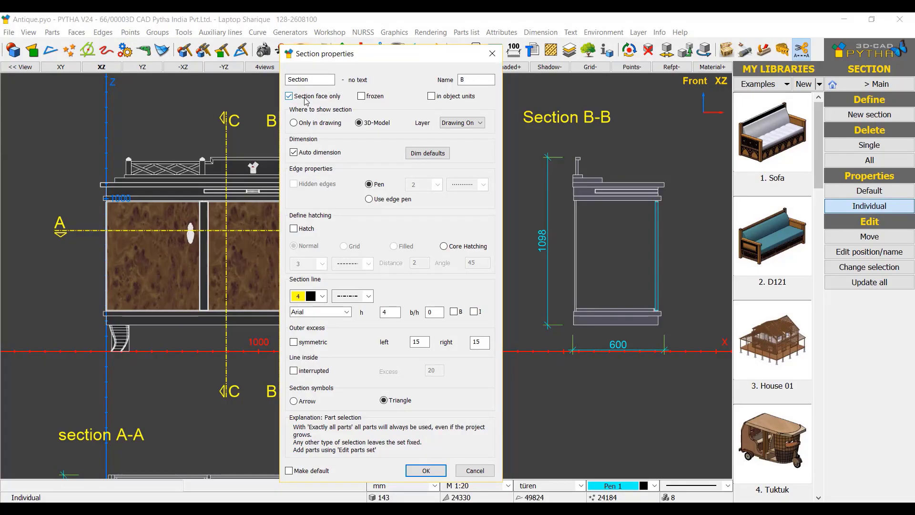
click(305, 98)
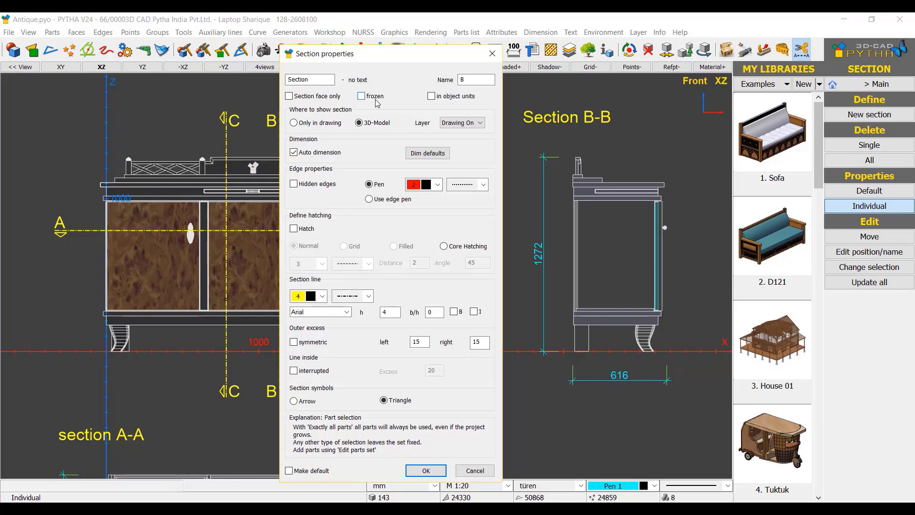
click(376, 100)
Show section B-B's hidden edges with pen 4 and hatch its cut faces, trying Grid, Filled and Core Hatching before choosing Normal.
click(296, 186)
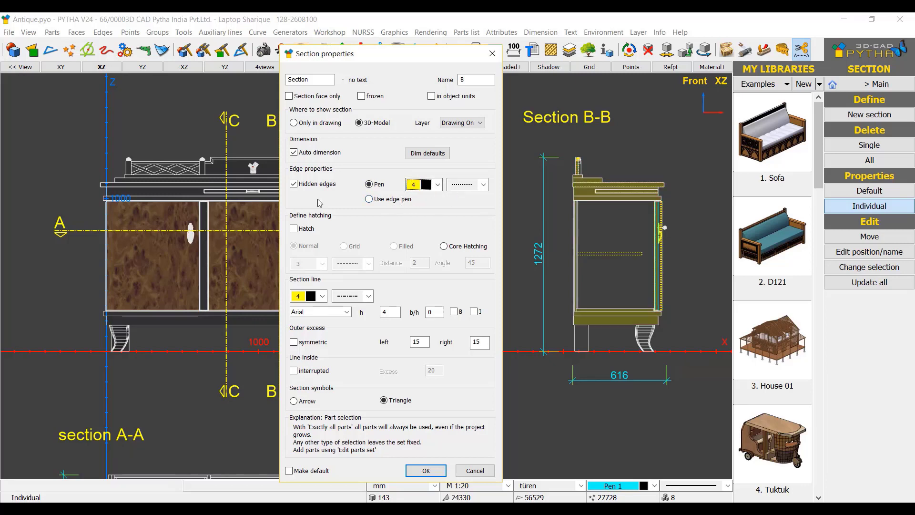
click(310, 229)
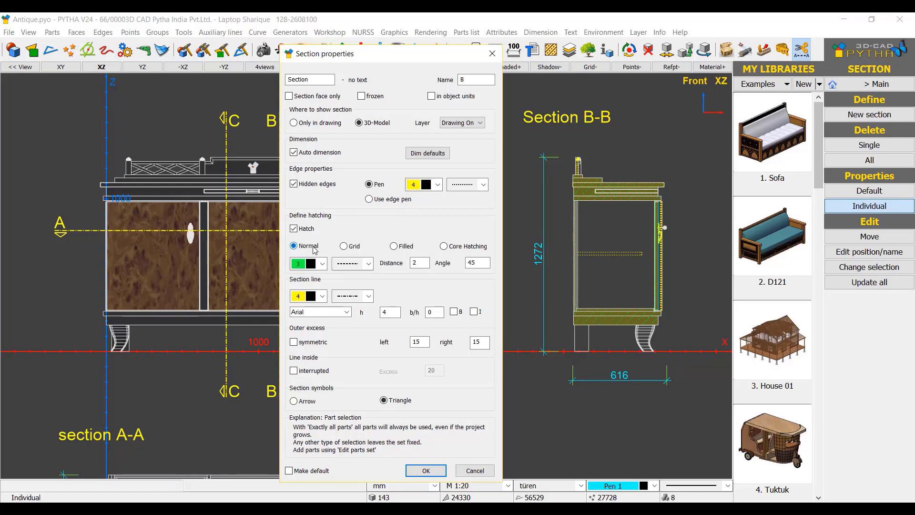
click(352, 251)
click(403, 244)
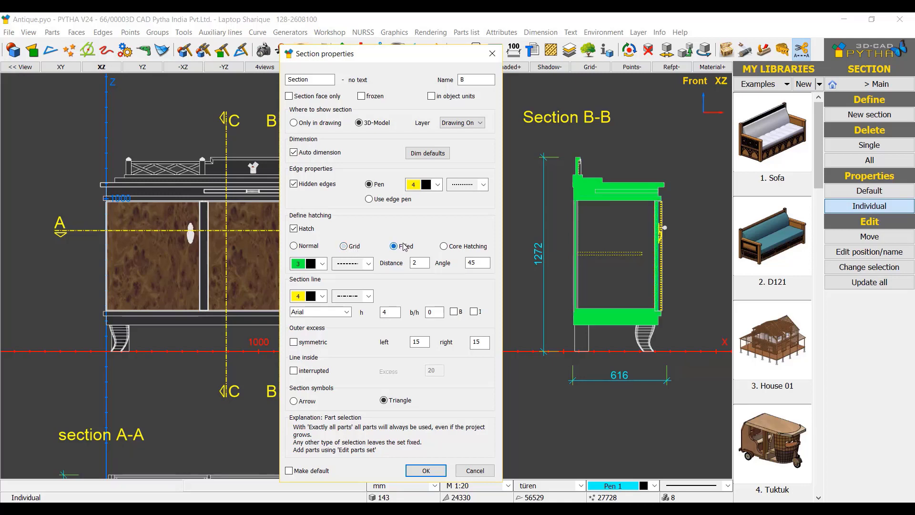
click(443, 246)
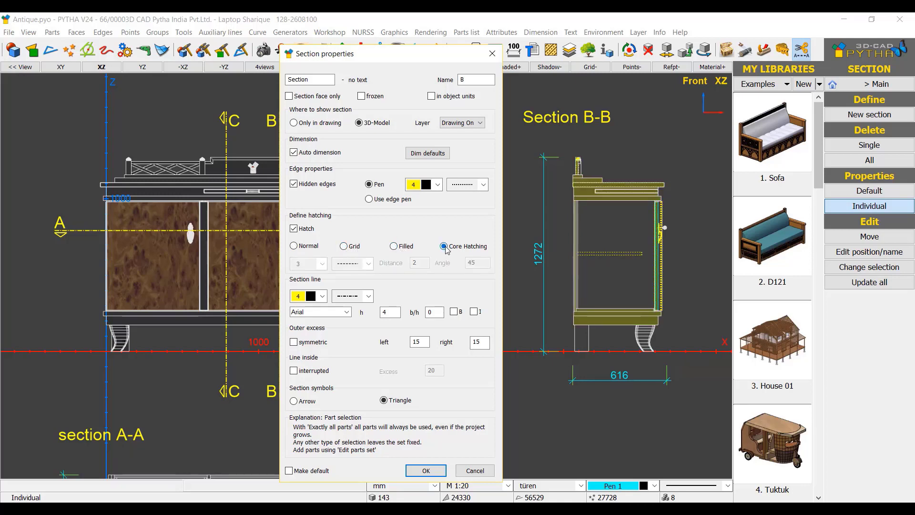
click(307, 246)
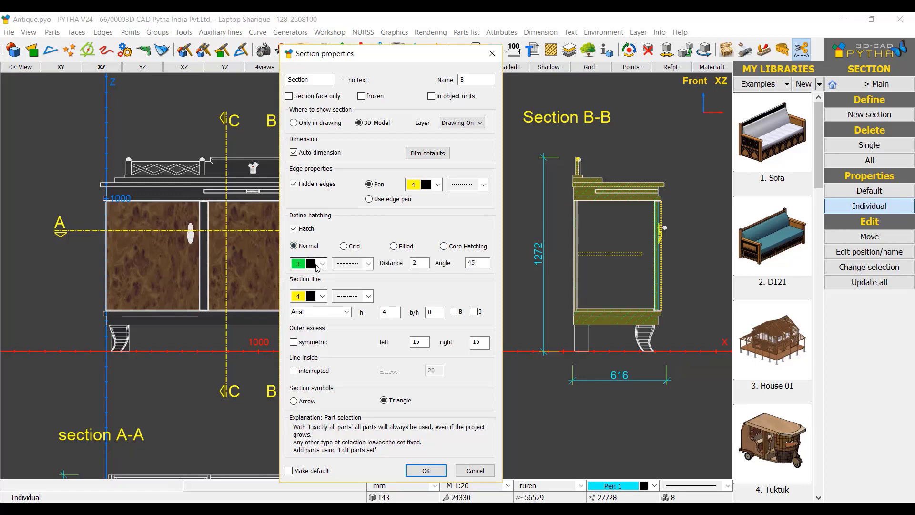
Set section B-B's hatching to pen 11 with a solid line type and a distance of 1.
click(323, 264)
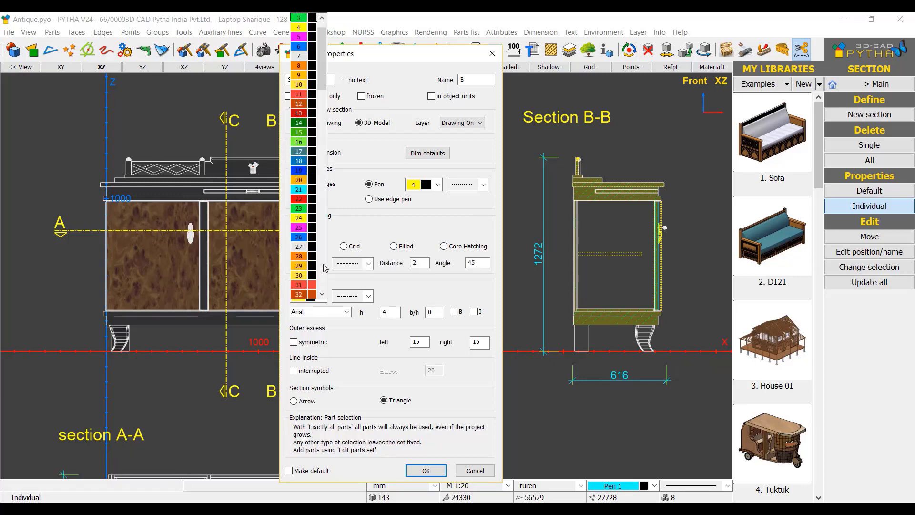
click(295, 95)
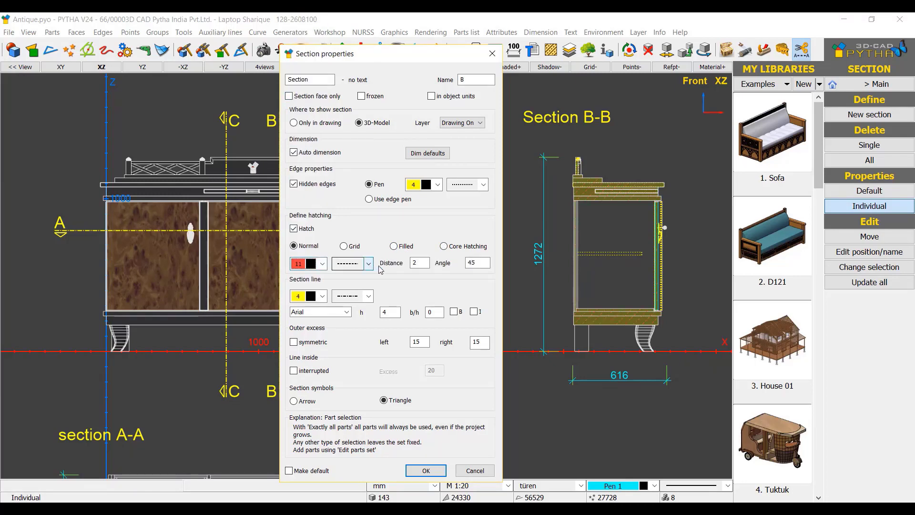
double_click(422, 263)
text(1)
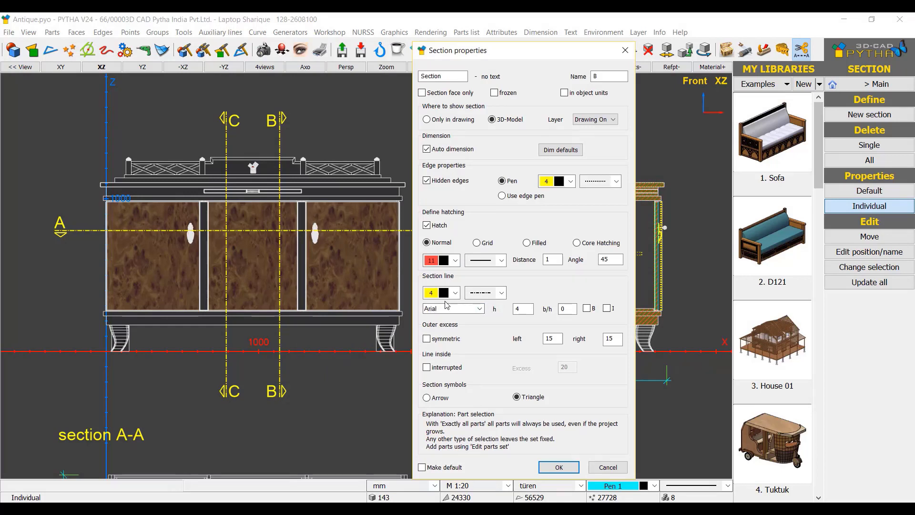
Make section B-B's outer excess symmetric, interrupt its section line inside the object, and apply the section properties.
click(485, 312)
click(439, 338)
click(438, 367)
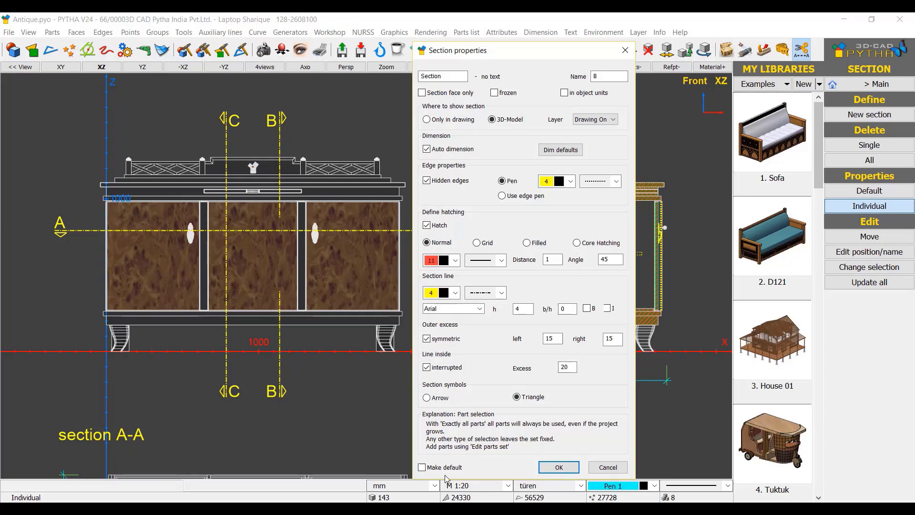
click(559, 467)
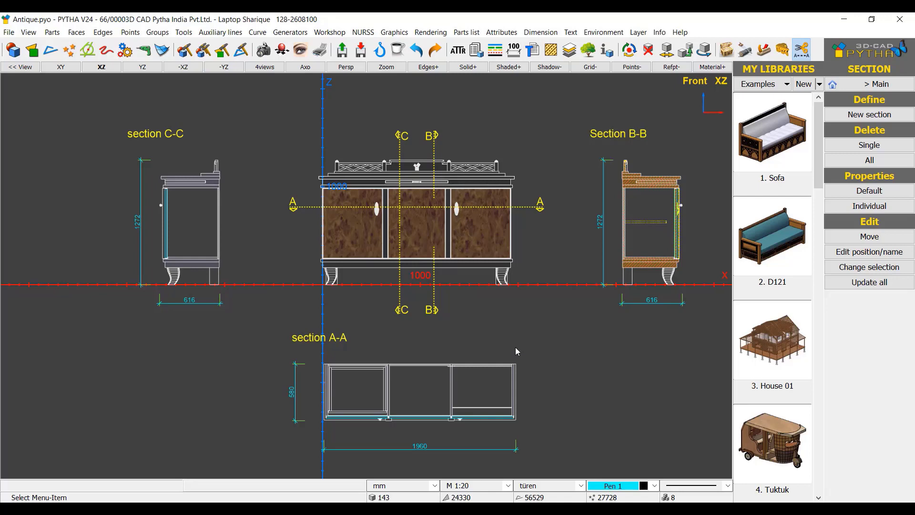
Open the cabinet's left and right doors in the front view with their Action.
right_click(338, 183)
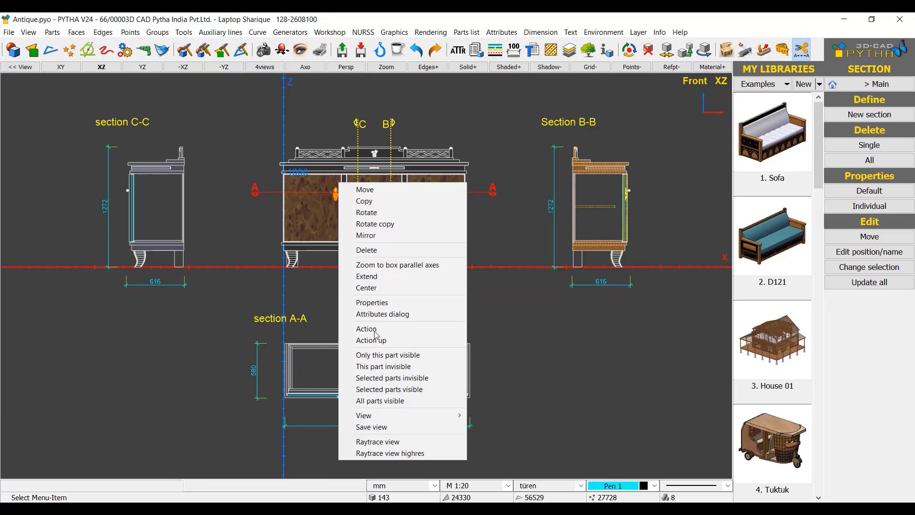
click(374, 330)
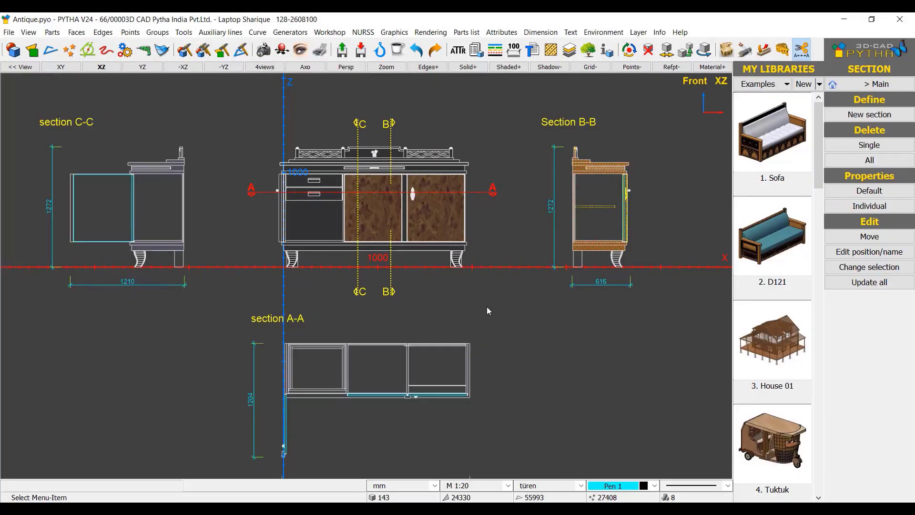
right_click(413, 188)
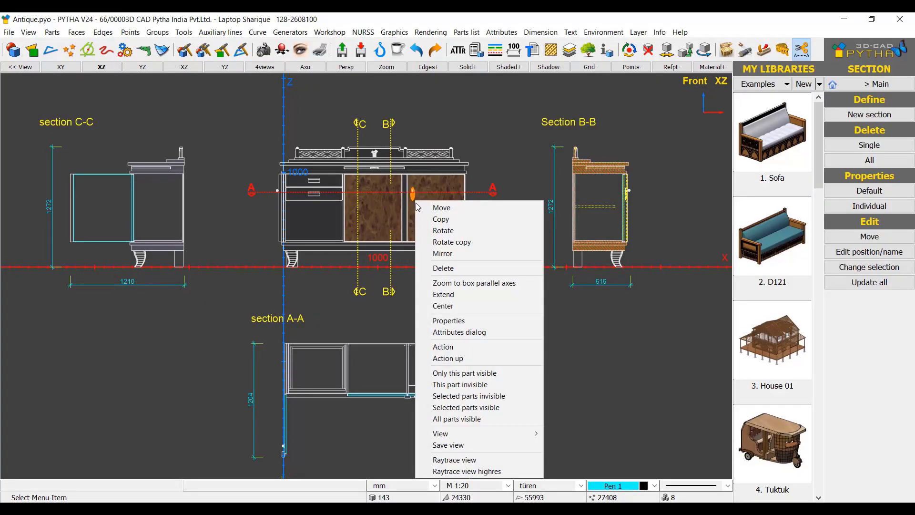
click(477, 354)
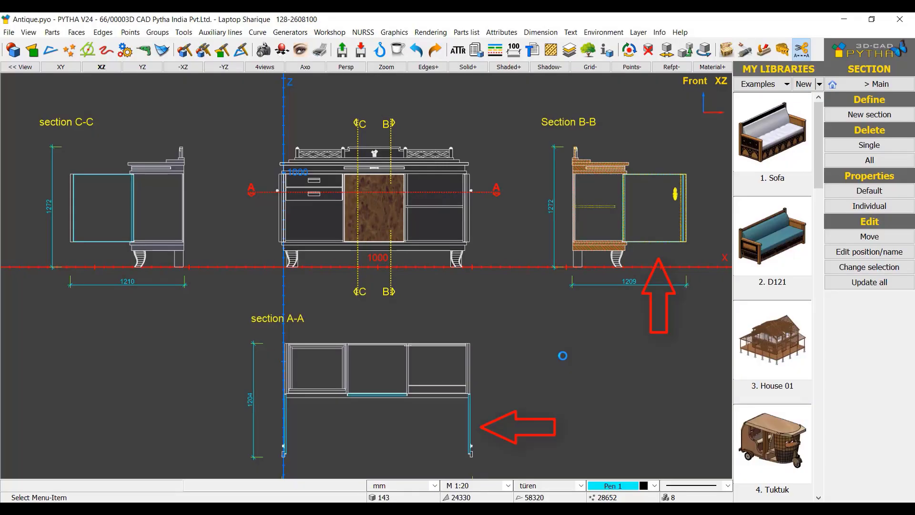
Run the Action of the two inner drawers behind the left door to pull them out.
right_click(316, 181)
click(357, 337)
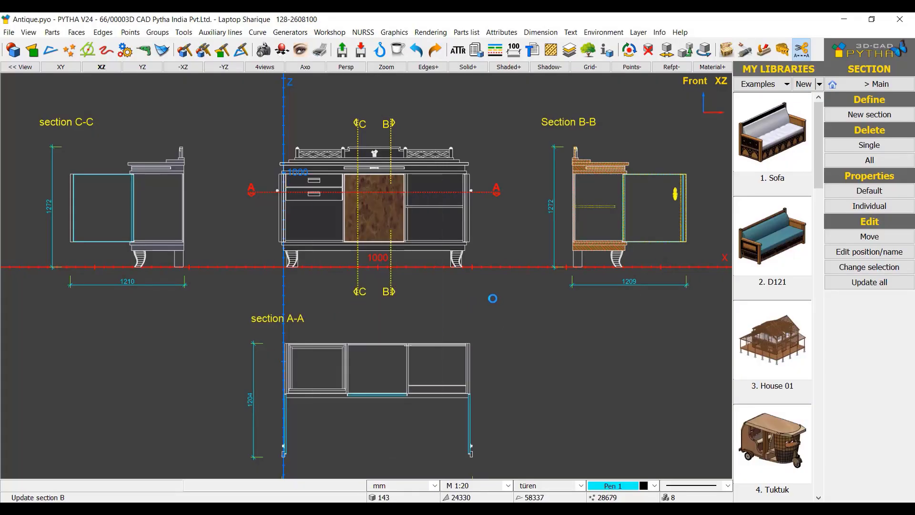
right_click(331, 199)
click(333, 348)
Pull out the wide drawer at the top centre of the cabinet with its Action.
right_click(377, 179)
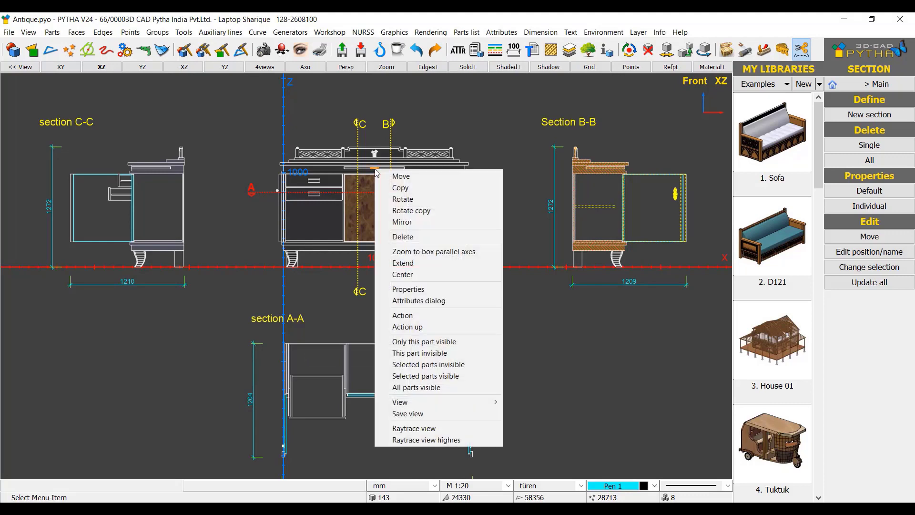
click(476, 327)
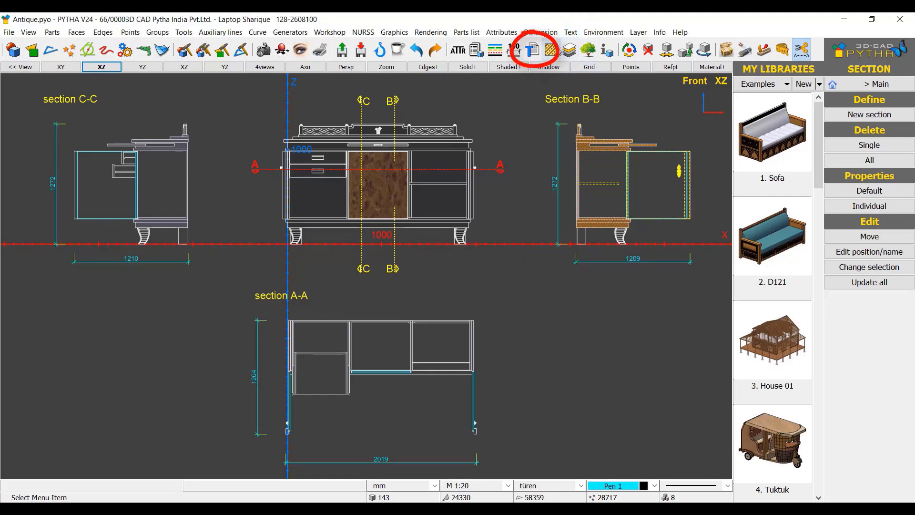
Place the horizontal 2D text "PLAN" with height 4 in the middle compartment of section A-A.
click(533, 51)
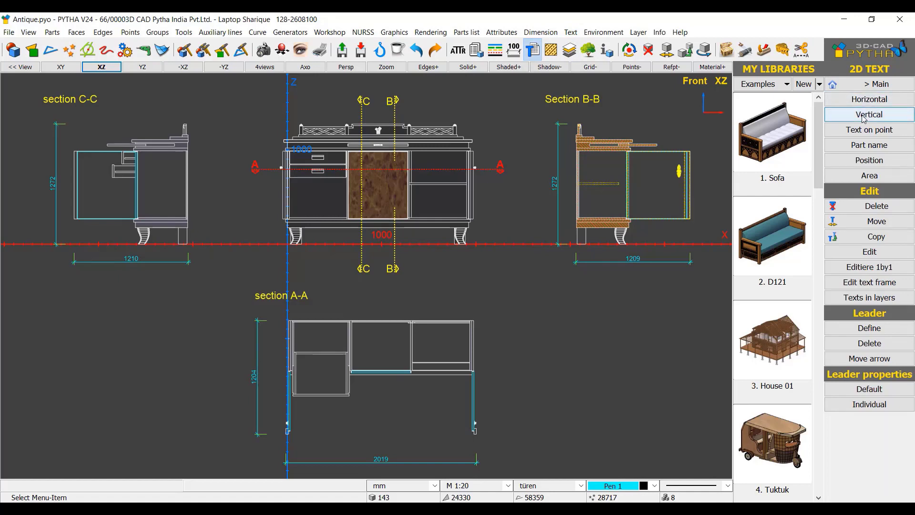
click(872, 98)
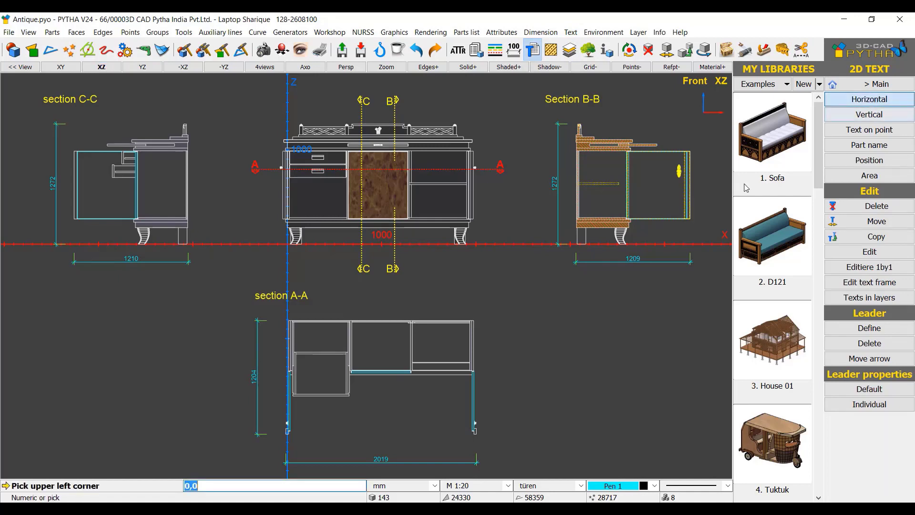
click(365, 344)
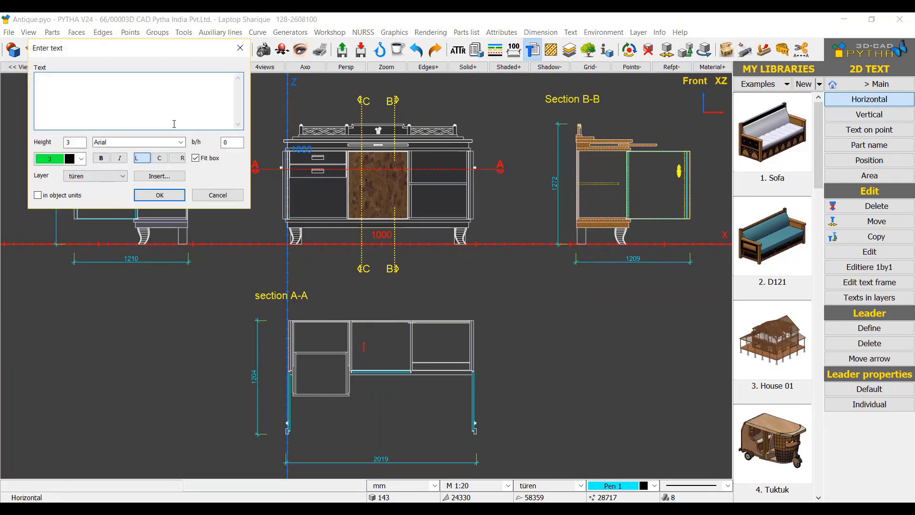
drag(157, 48, 176, 90)
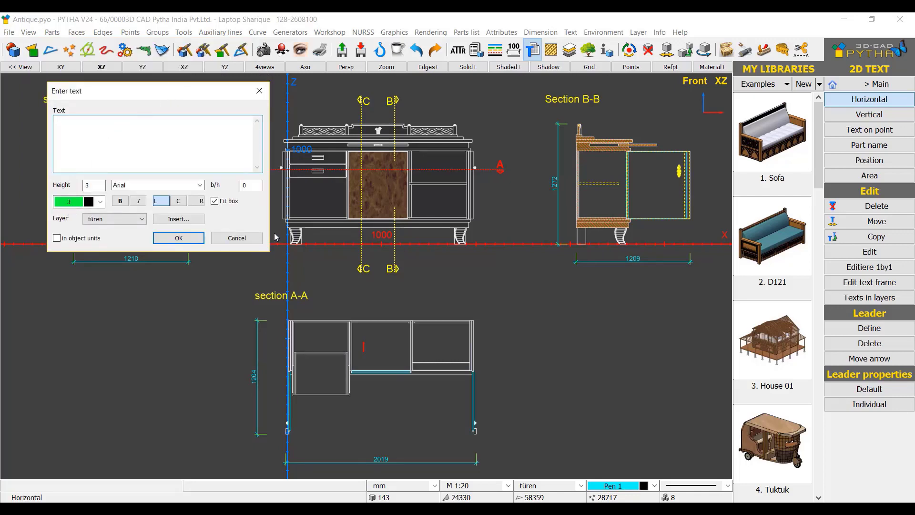
text(PLAN)
double_click(94, 185)
text(4)
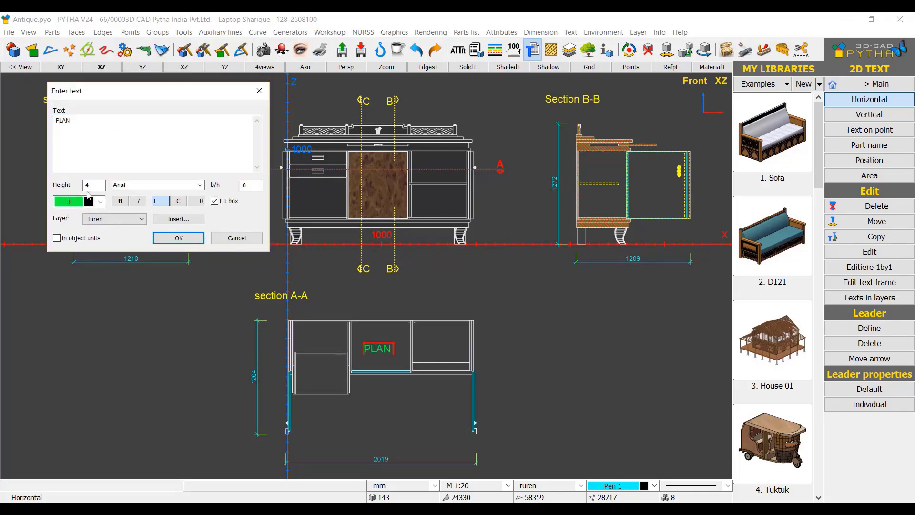
click(178, 238)
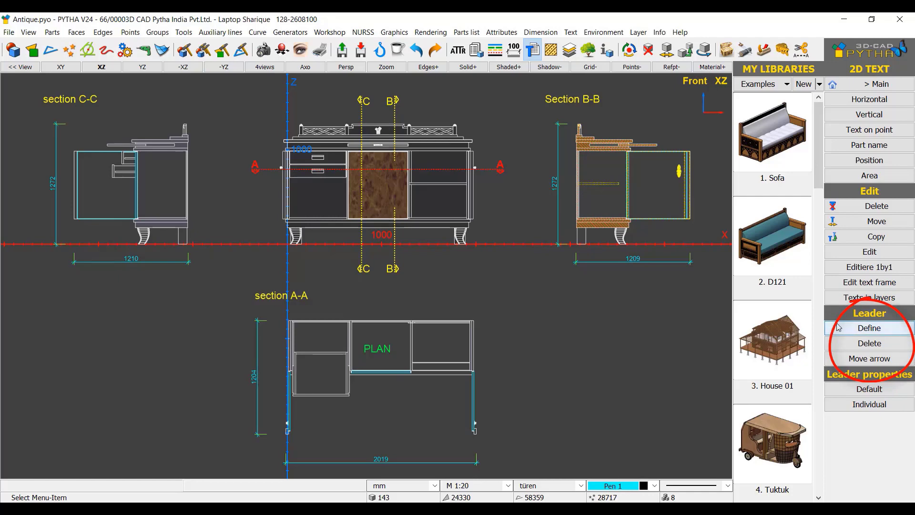
Close the right door, both inner drawers and the left door of the cabinet with their Action.
right_click(477, 170)
right_click(472, 195)
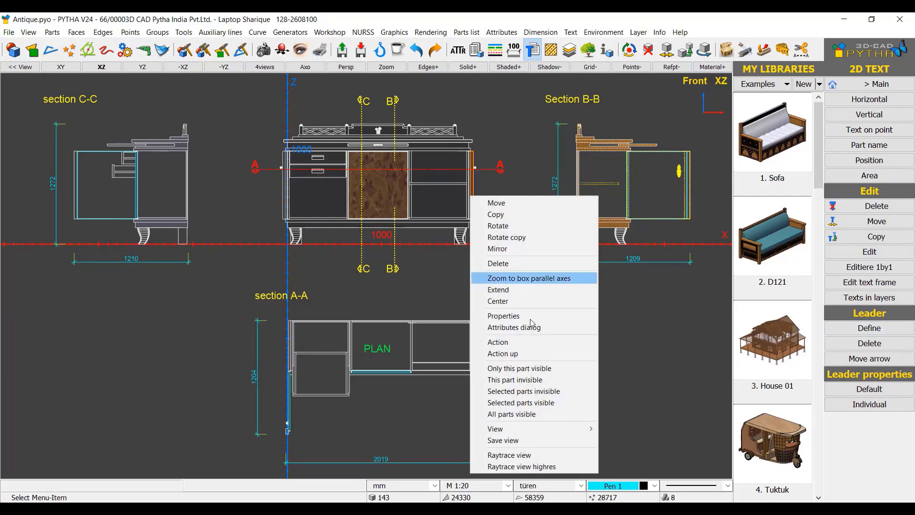
click(522, 352)
right_click(282, 167)
right_click(275, 178)
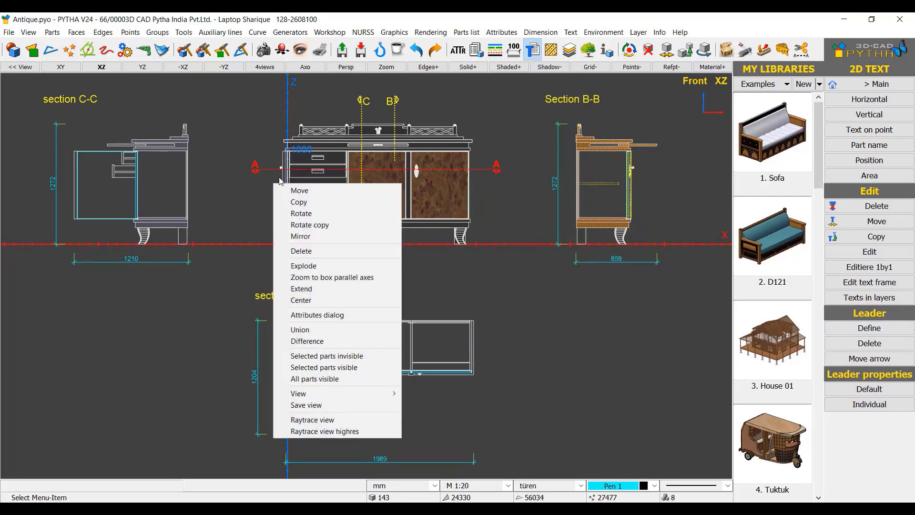
right_click(323, 179)
click(347, 335)
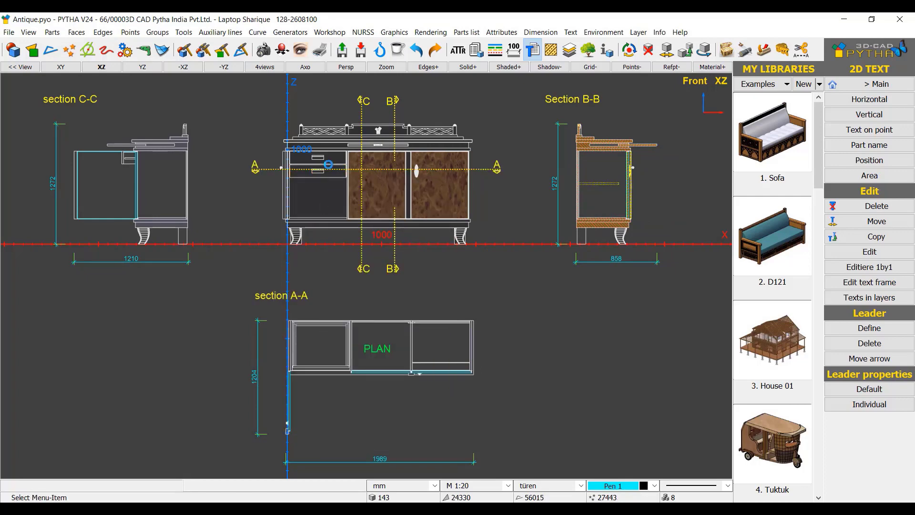
right_click(333, 161)
click(354, 319)
right_click(283, 192)
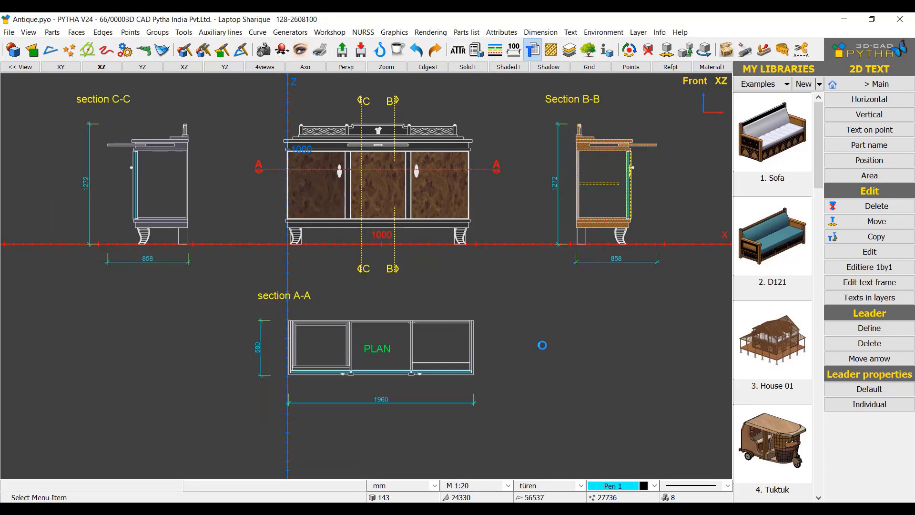
Place the horizontal 2D text "Drawer Front" beside the right side of the cabinet's front view.
click(870, 99)
click(497, 205)
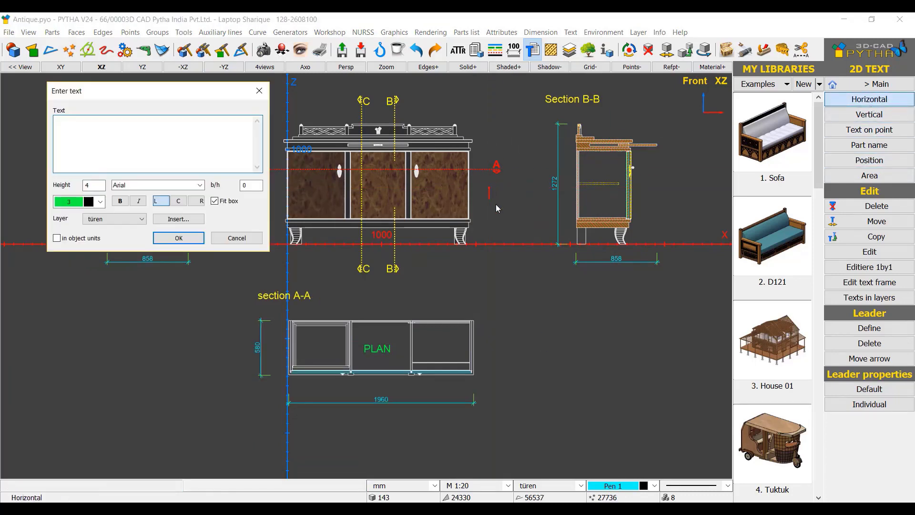
text(Drawer Front)
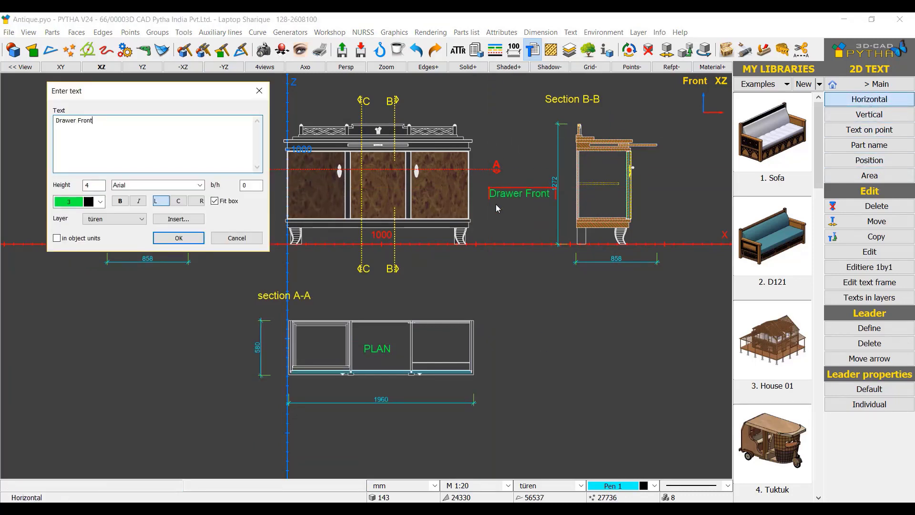
click(178, 238)
key(Escape)
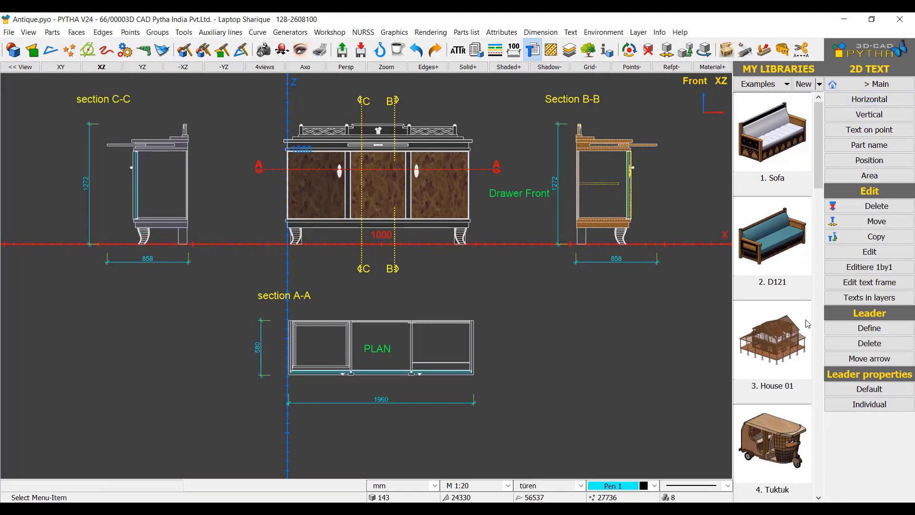
Define a leader from the "Drawer Front" text to the face of the cabinet's right door.
click(869, 328)
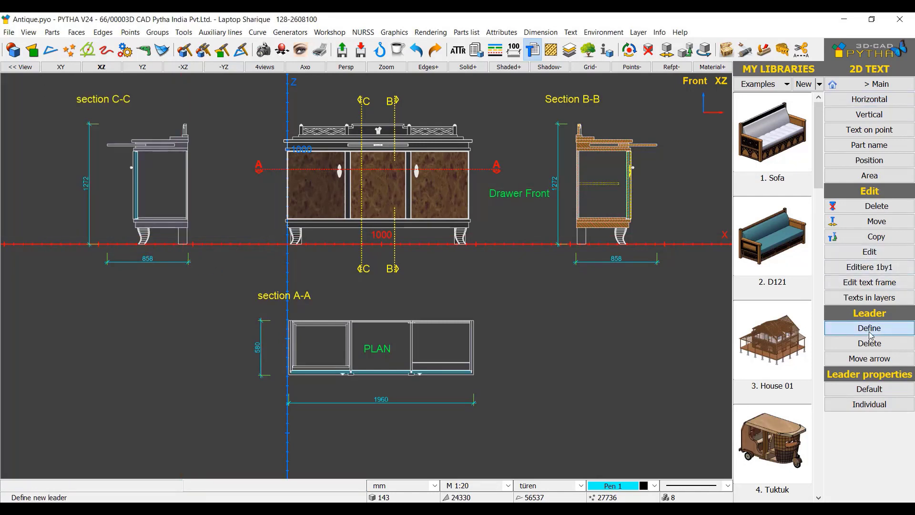
click(510, 197)
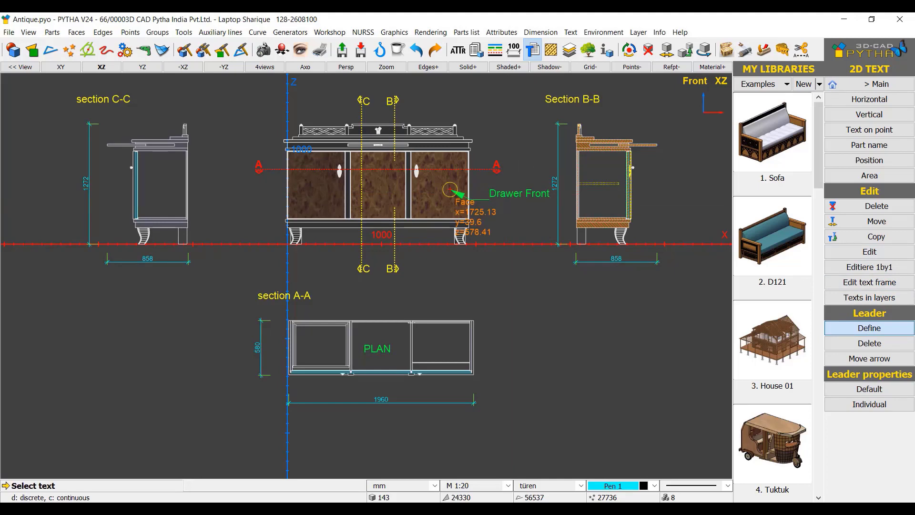
click(450, 189)
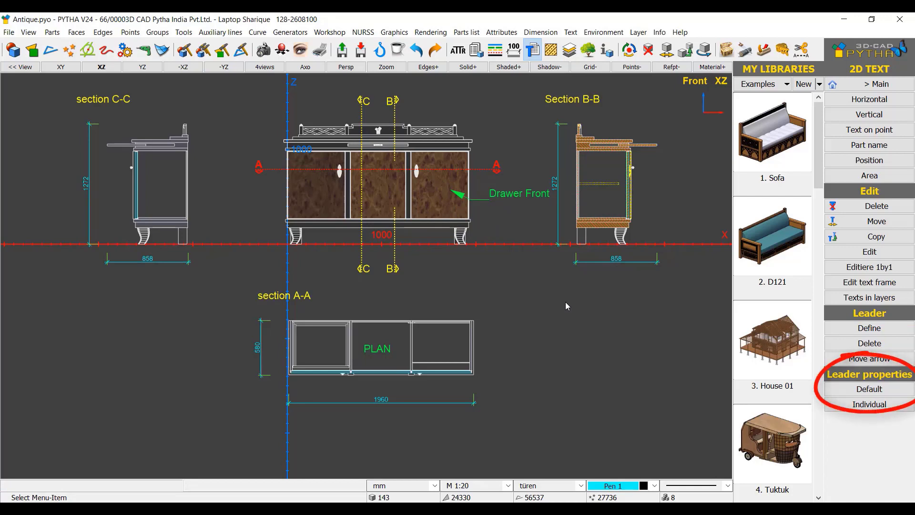
Give the "Drawer Front" leader pen 11, a dashed line type and a shorter arrow in its individual properties.
click(849, 404)
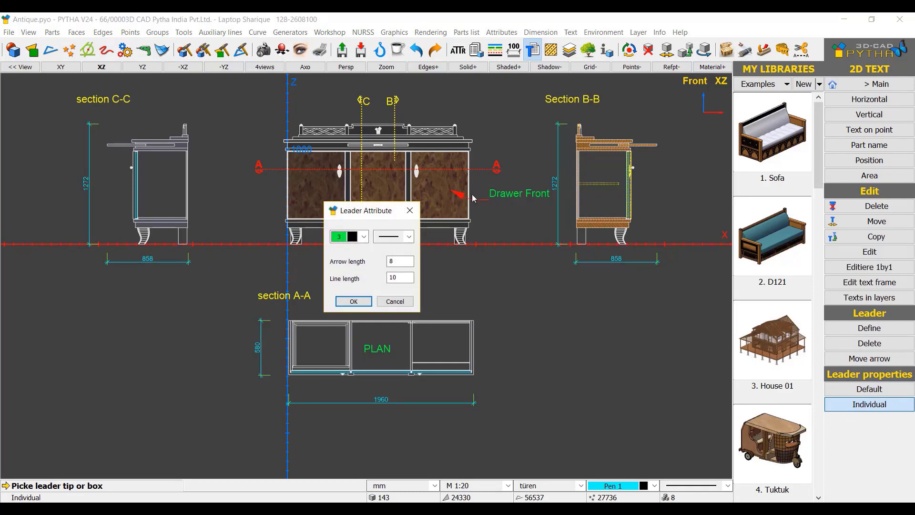
click(364, 239)
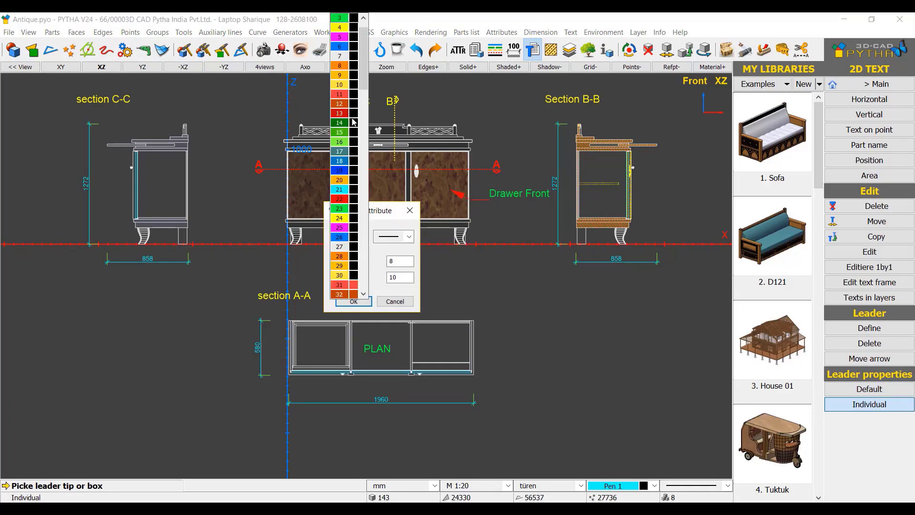
click(339, 97)
click(409, 236)
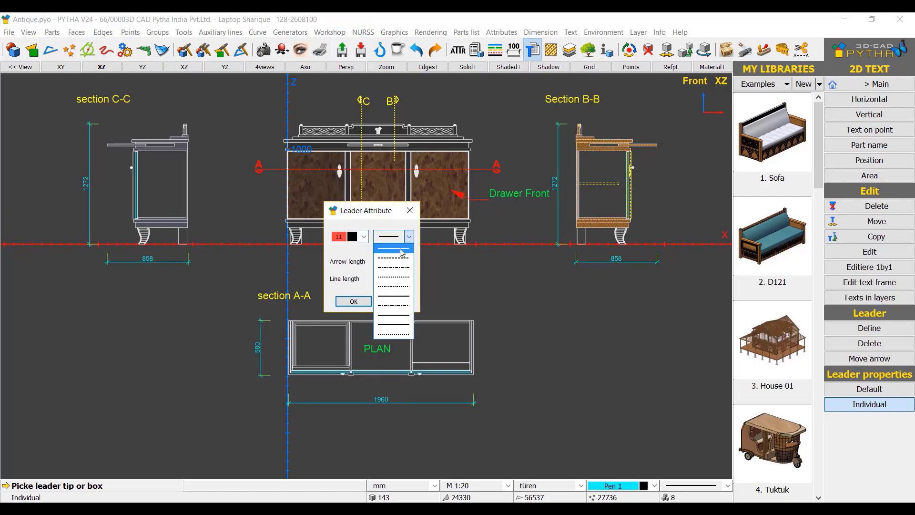
click(399, 259)
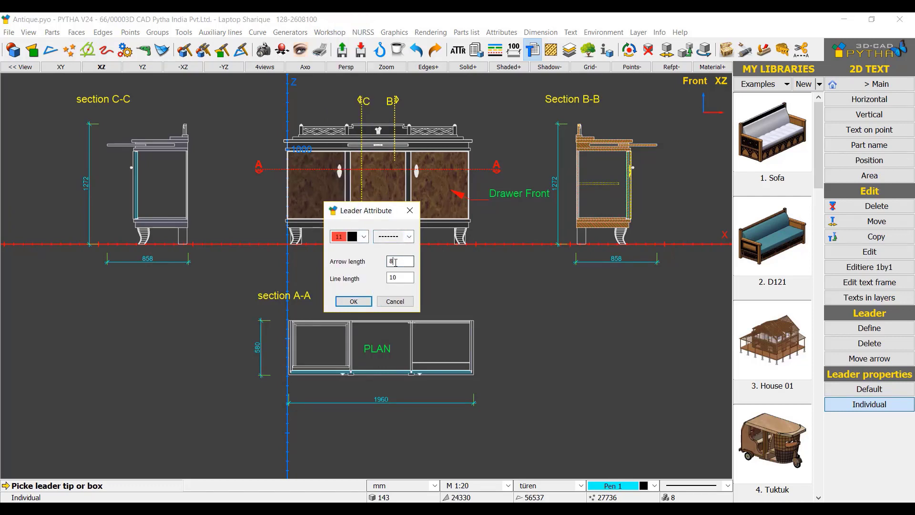
click(395, 262)
click(353, 302)
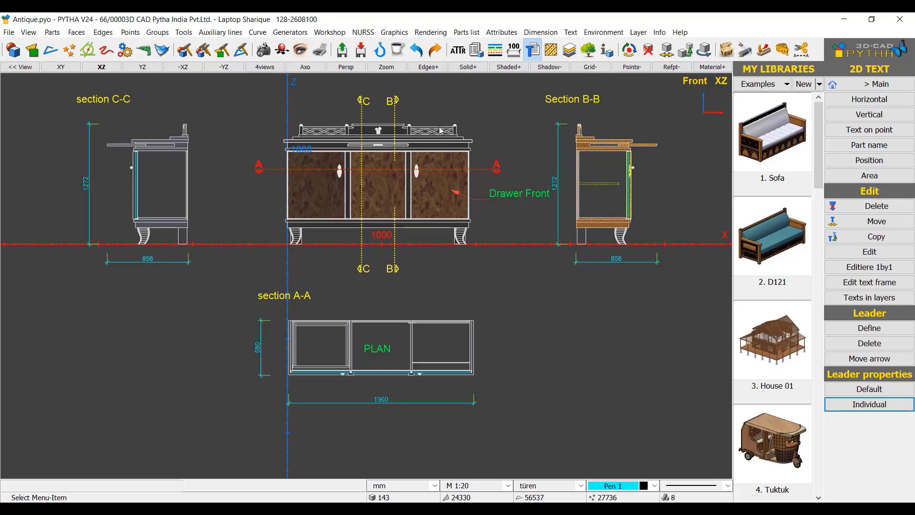
Leave the 2D text functions and open the plot sheet p_1 with the cabinet drawings.
click(890, 84)
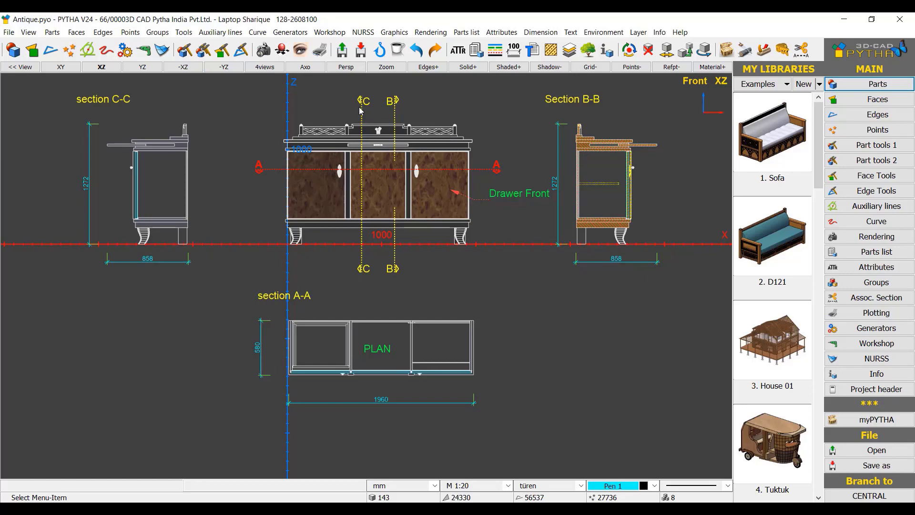
click(320, 51)
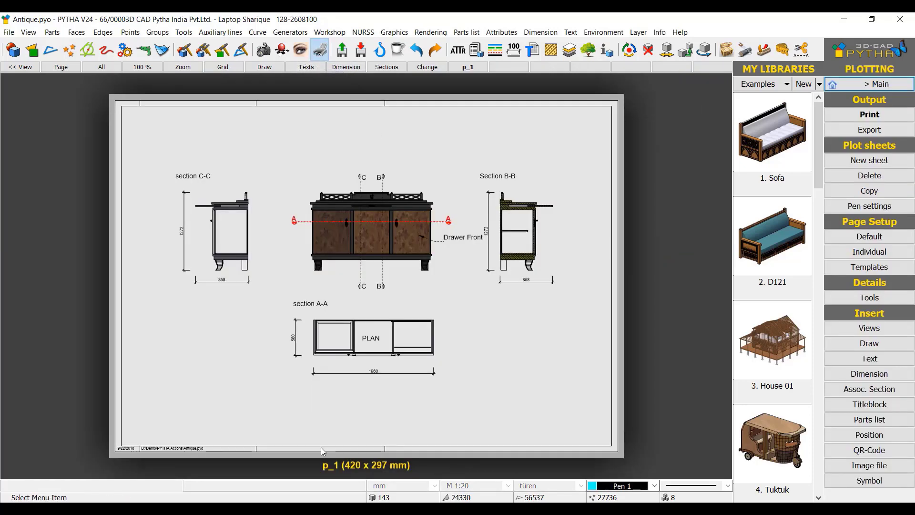